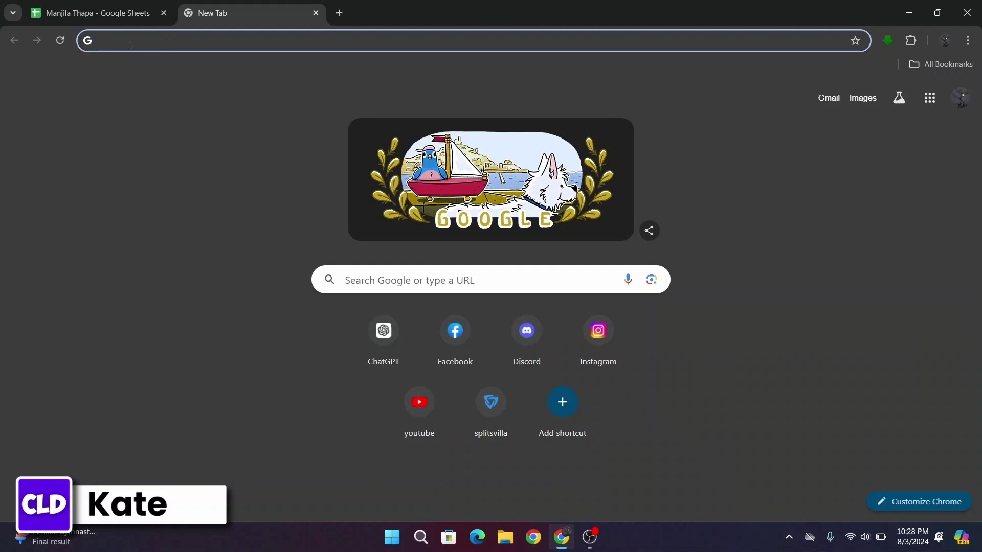
text(ve)
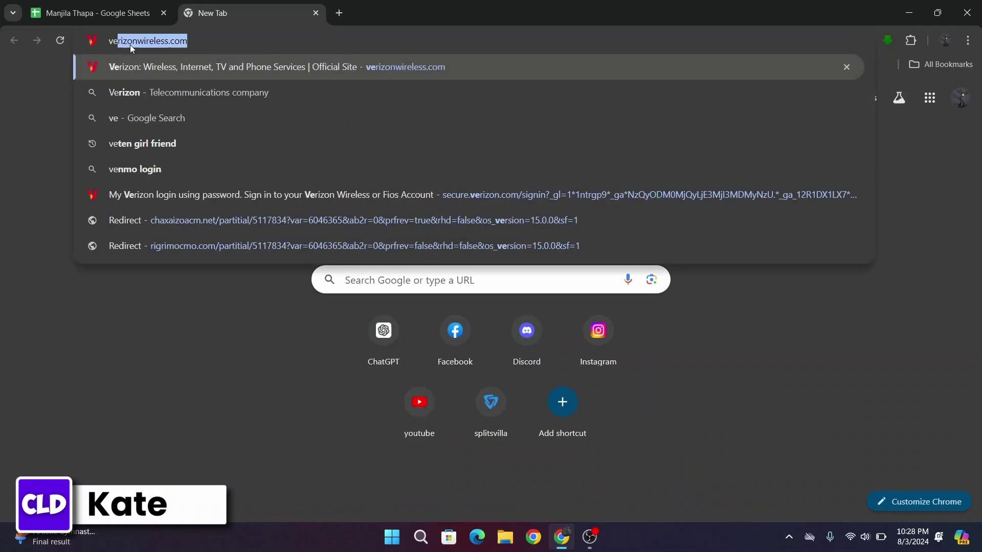
Load the verizon.com home page in the new Chrome tab
key(Return)
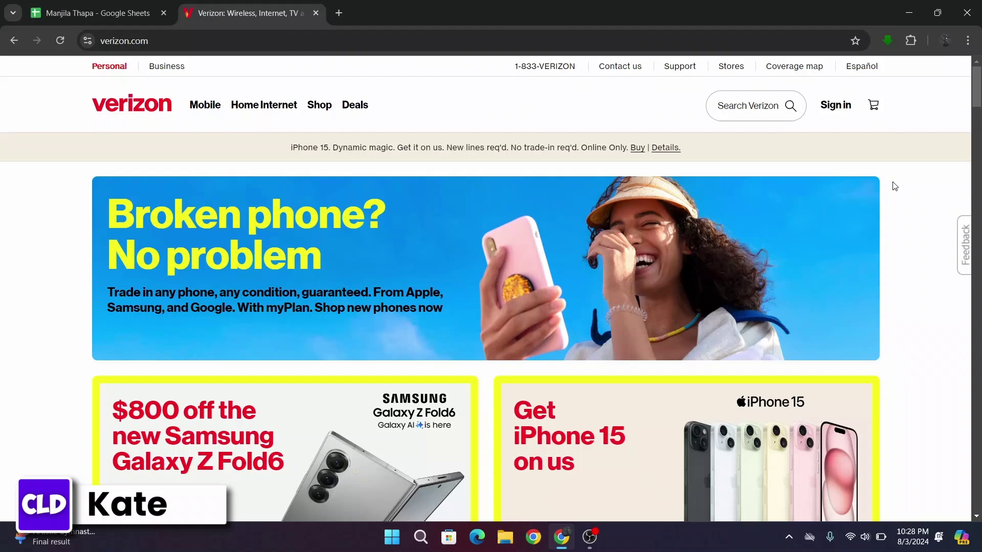
Open the Sign in menu in Verizon's top navigation
click(834, 112)
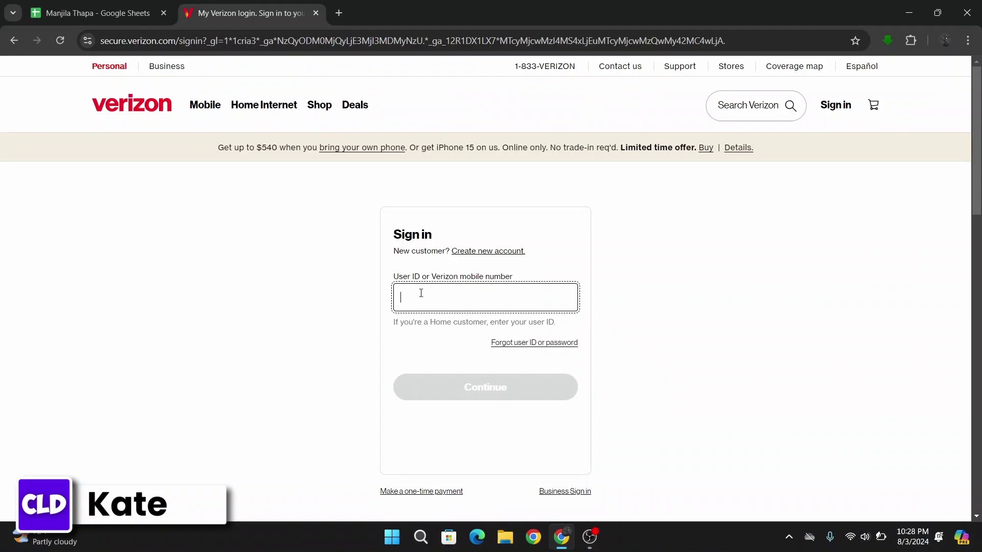
text(kat)
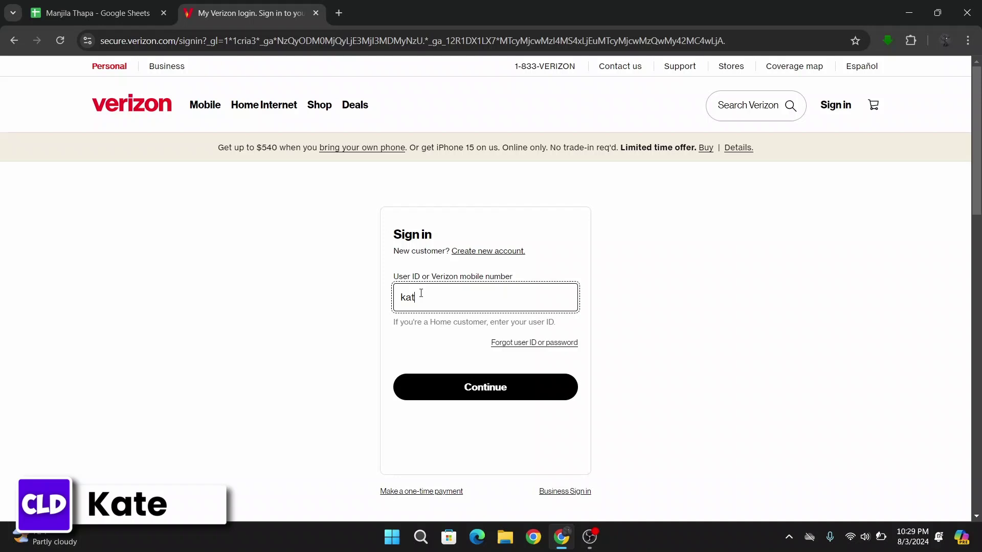
text(e01)
click(475, 395)
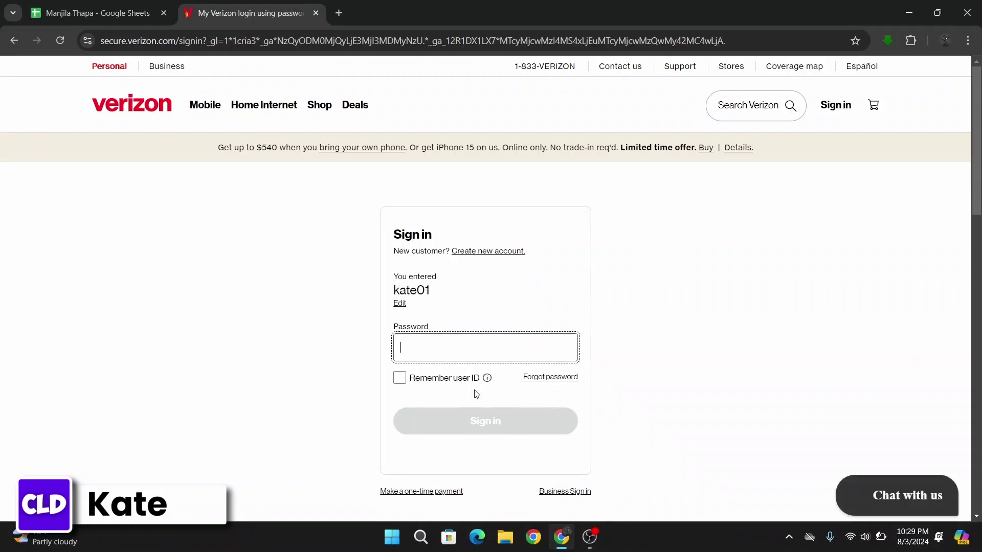
Focus the Password field for the kate01 account
click(435, 351)
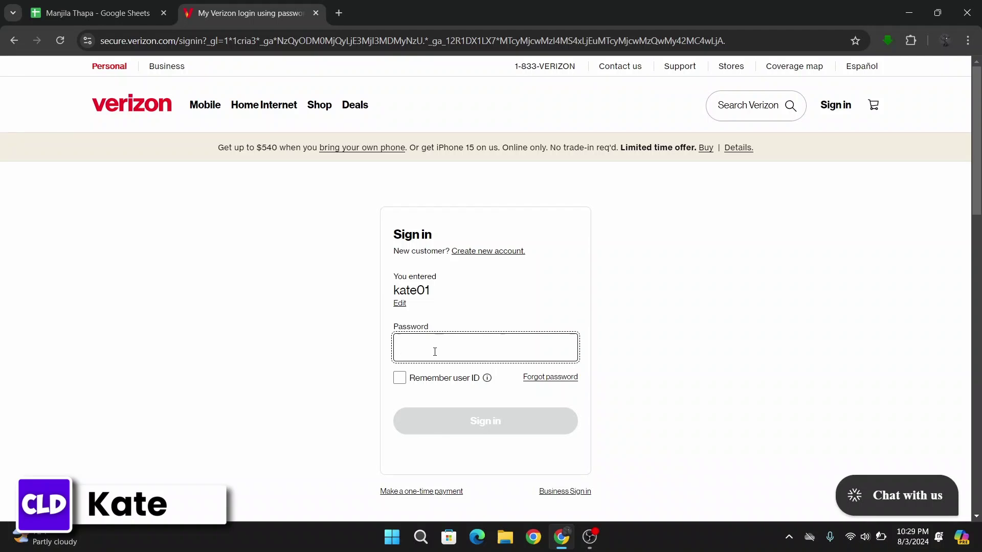
text(******)
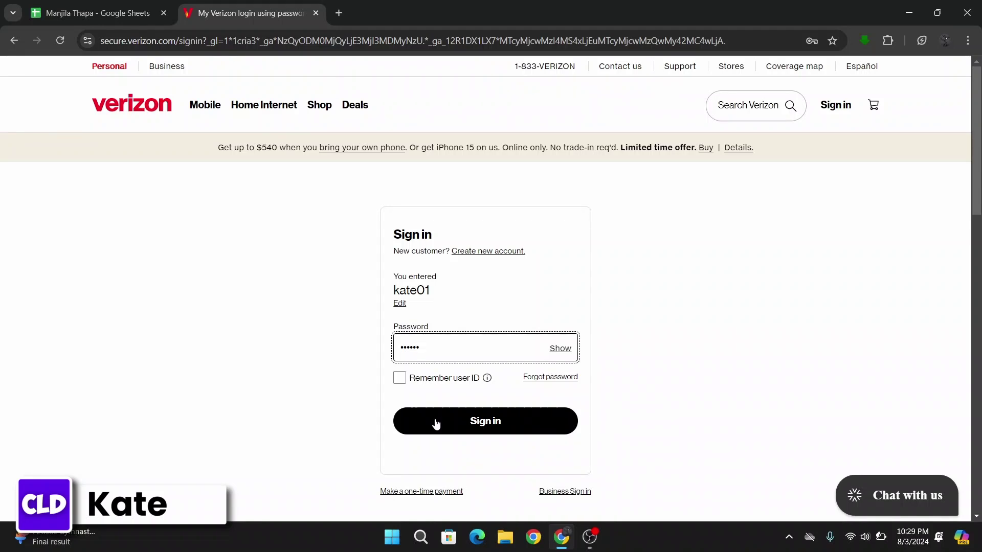
click(461, 415)
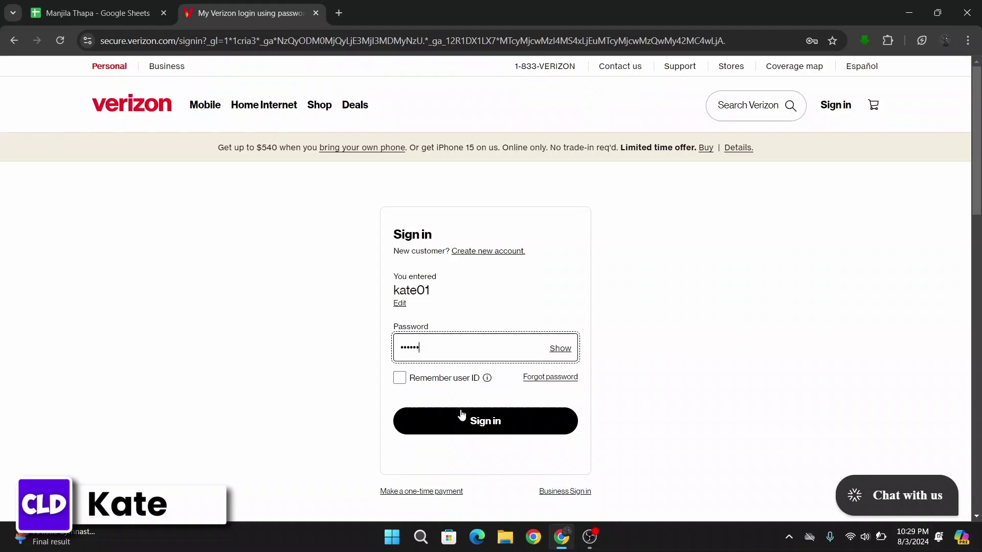